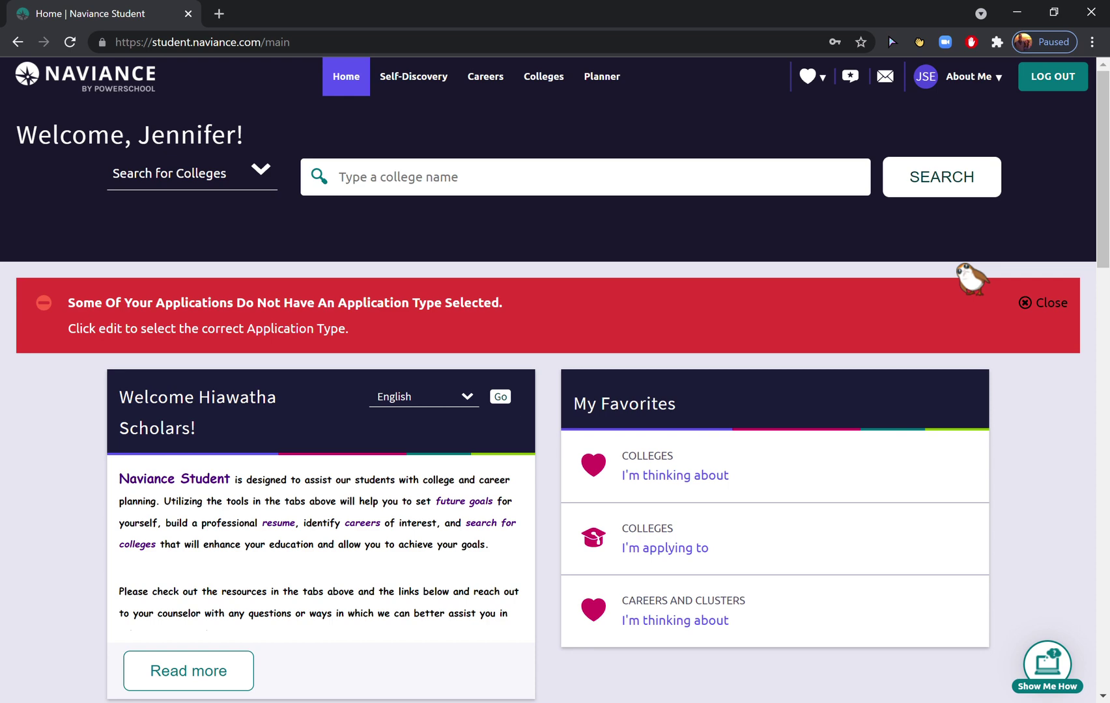
# Show the Colleges I'm Applying To list with Augsburg, Bemidji State and Concordia College at Moorhead
pyautogui.click(736, 553)
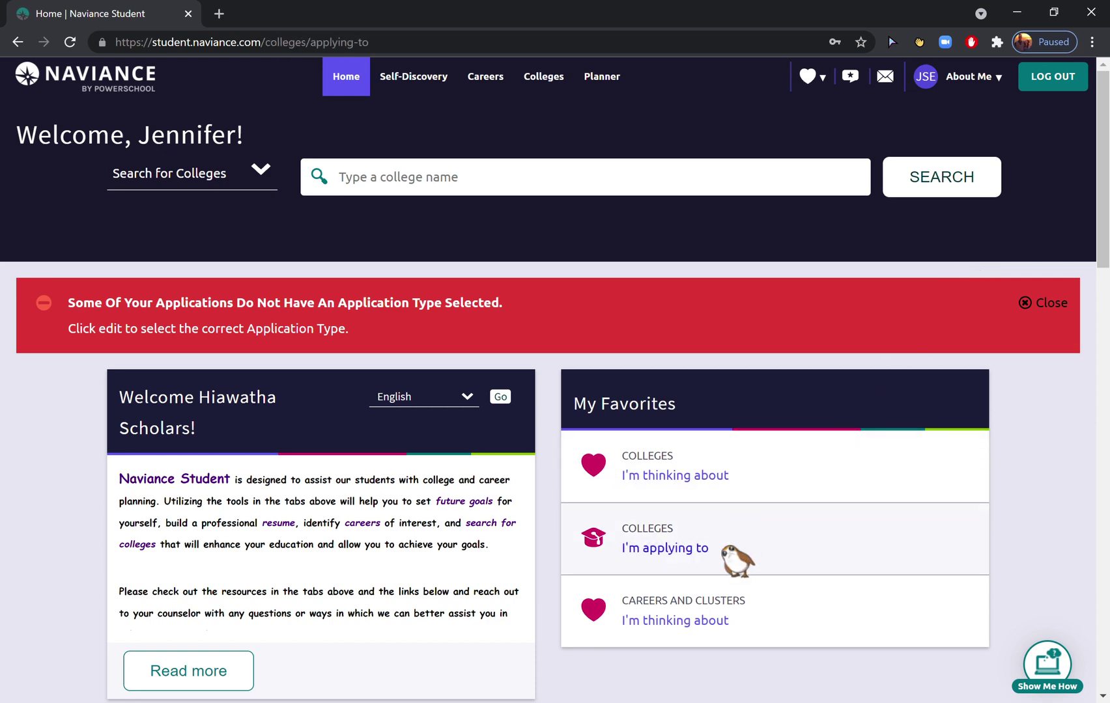
pyautogui.moveTo(1106, 220); pyautogui.dragTo(1108, 266)
pyautogui.scroll(2, 1108, 266)
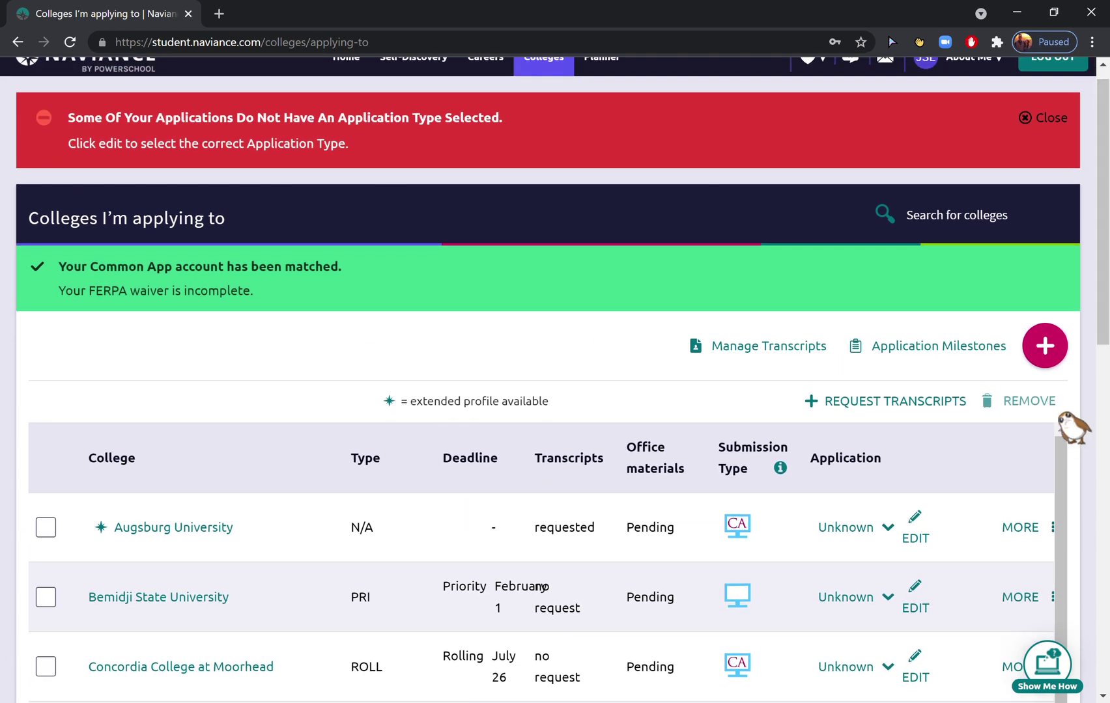
pyautogui.scroll(1, 1107, 267)
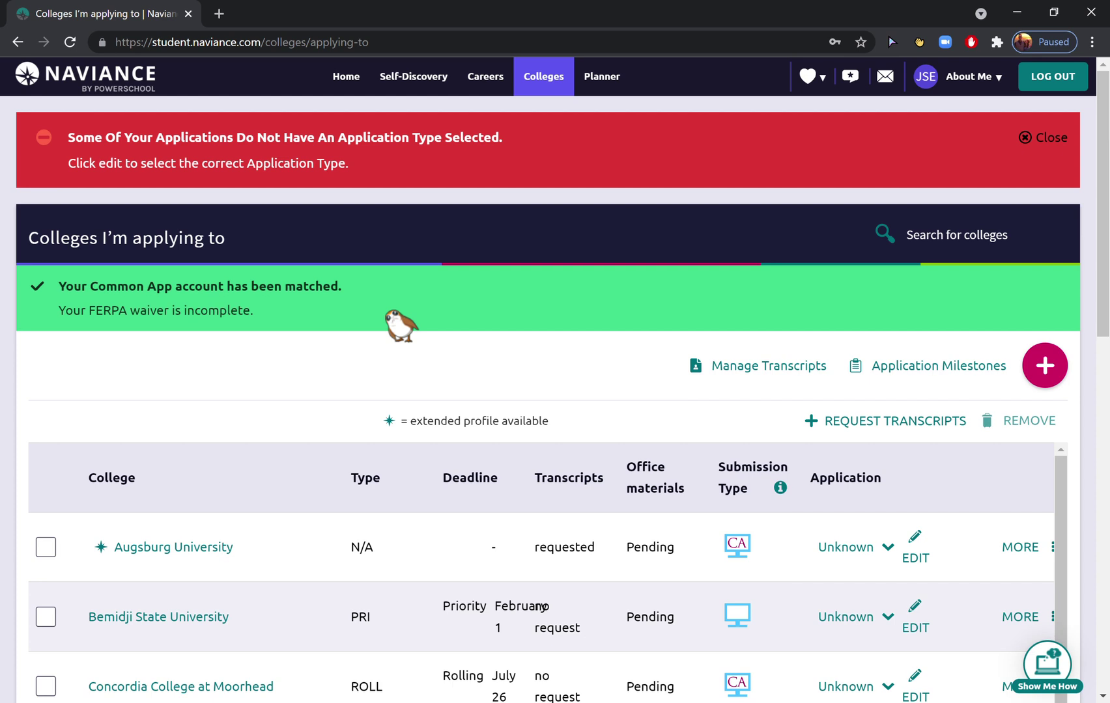
# Begin a new application and pick Southwest Minnesota State University from the college suggestions
pyautogui.click(1041, 368)
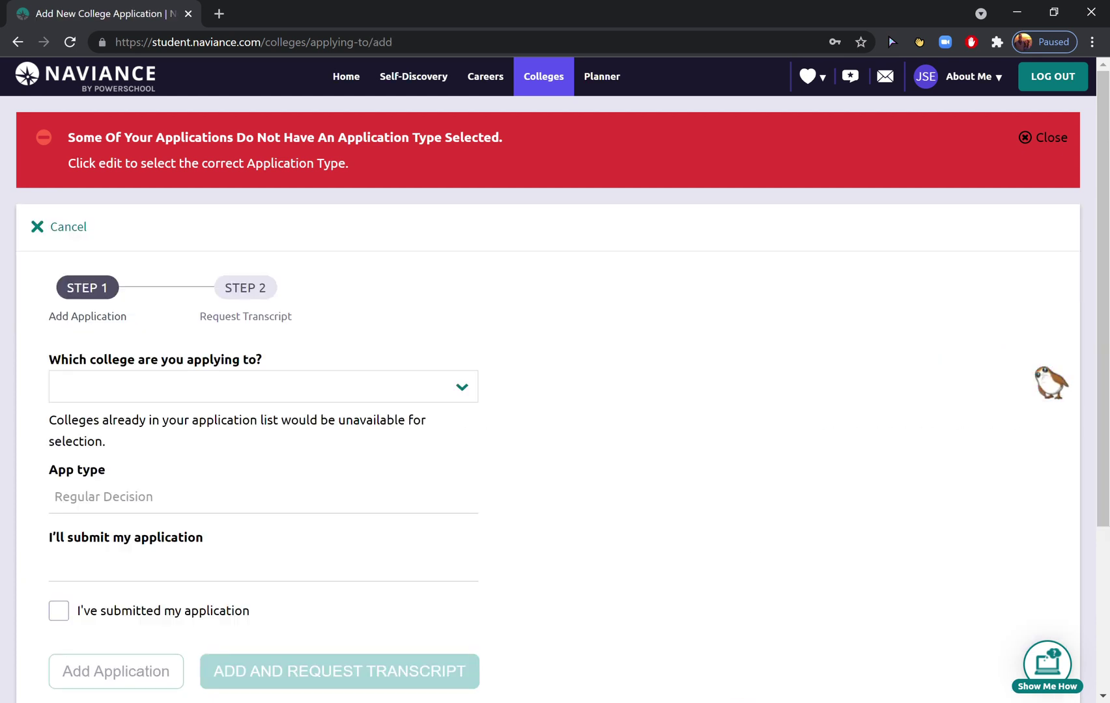
pyautogui.click(192, 391)
pyautogui.write('Southw')
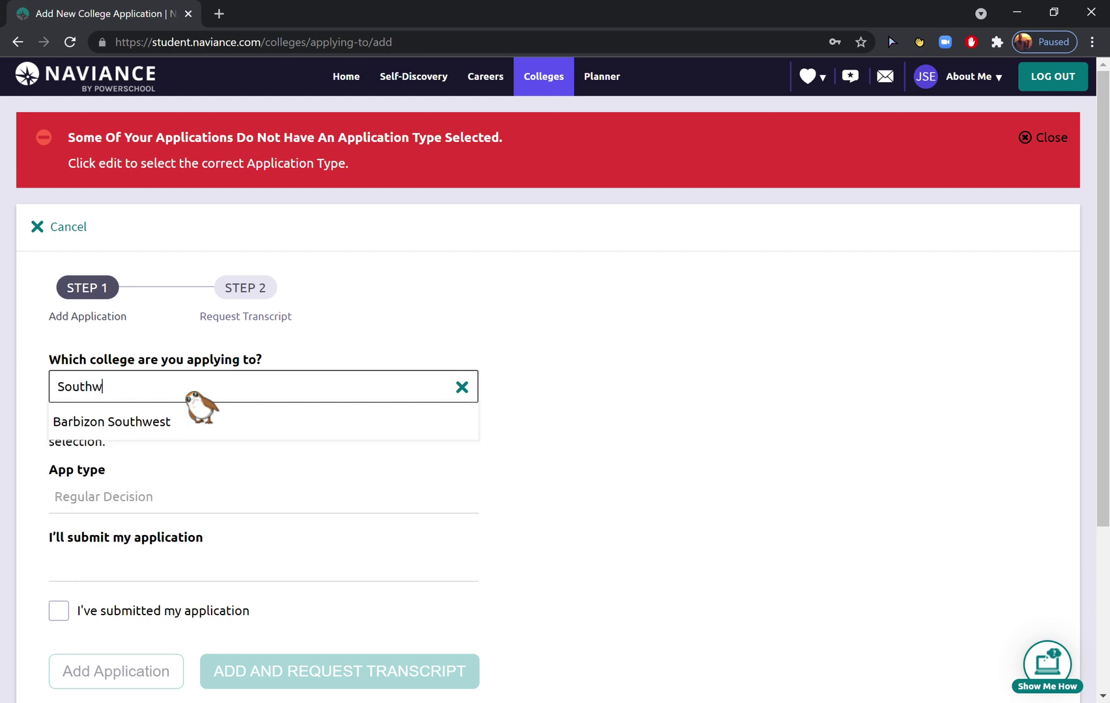
pyautogui.write('est Minnesota')
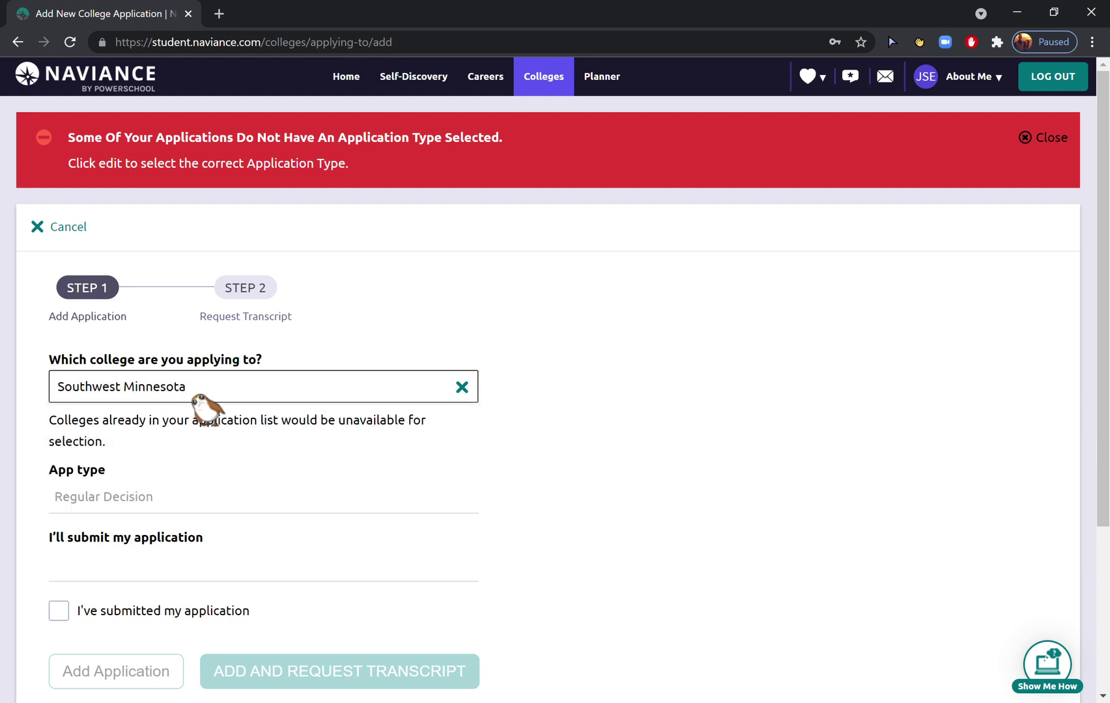
pyautogui.moveTo(186, 389); pyautogui.dragTo(134, 395)
pyautogui.press('BackSpace')
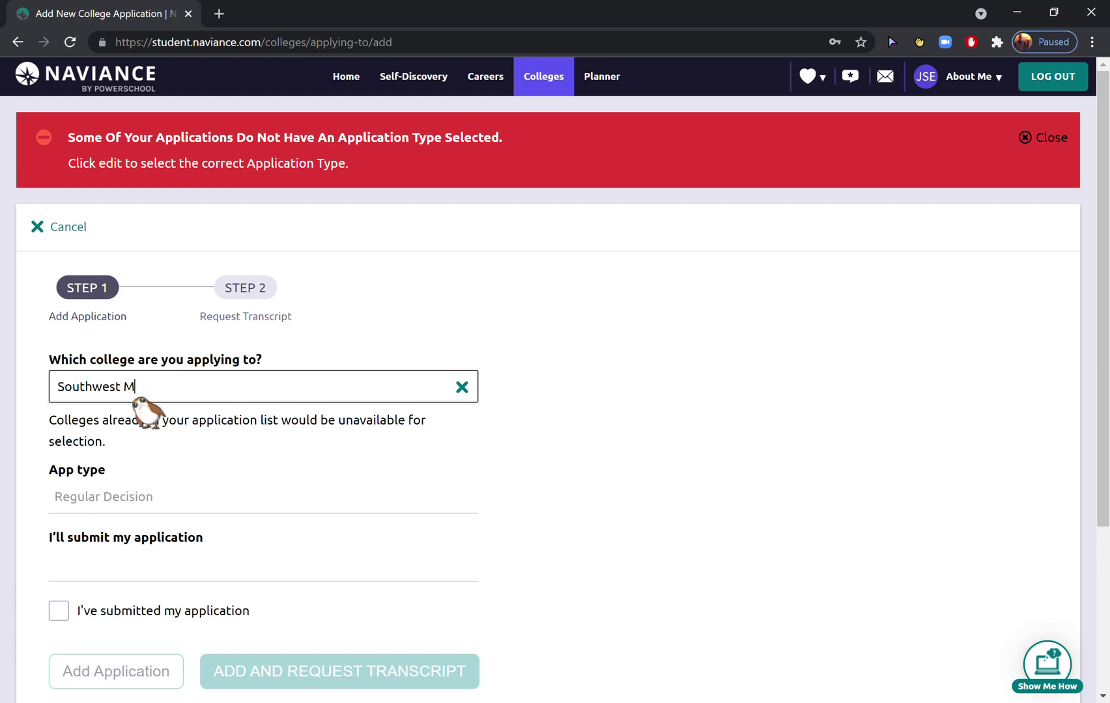
pyautogui.write('===')
pyautogui.press('BackSpace')
pyautogui.press('BackSpace')
pyautogui.press('BackSpace')
pyautogui.press('BackSpace')
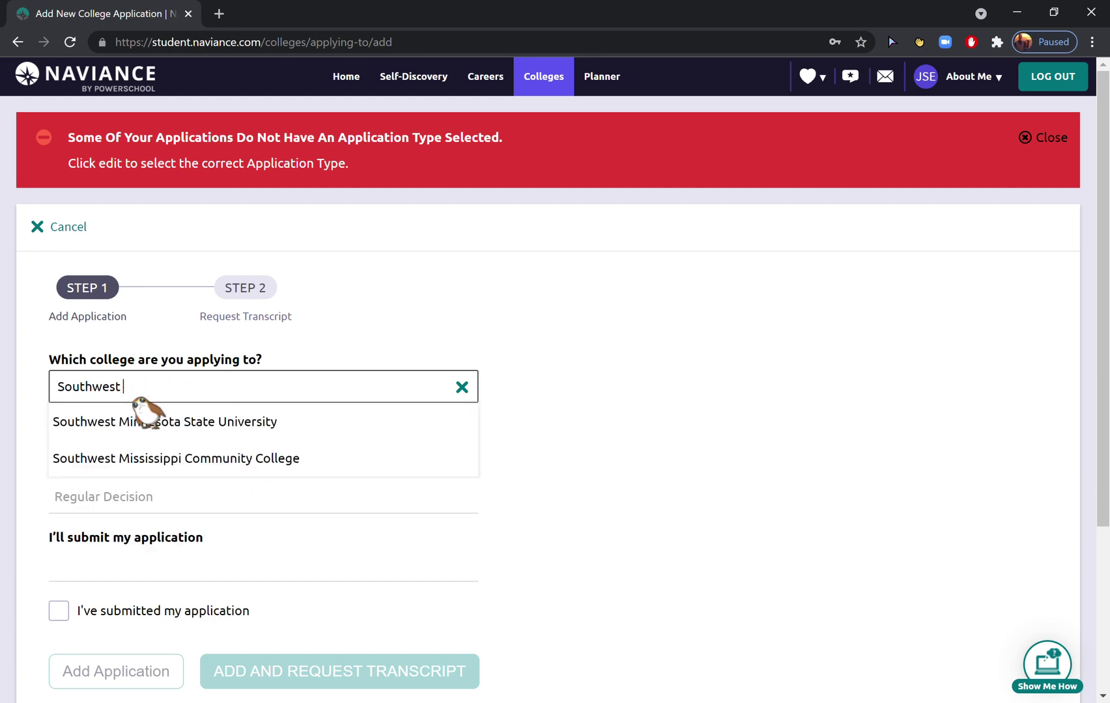
pyautogui.write('Mi')
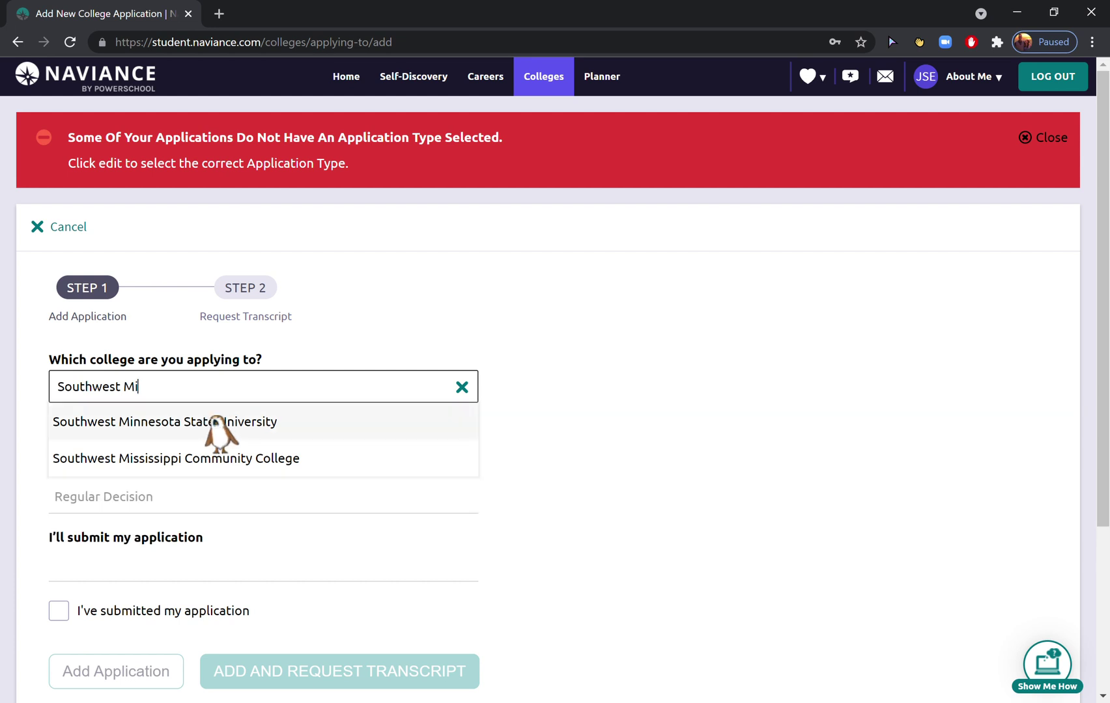
pyautogui.click(214, 423)
pyautogui.moveTo(1089, 311); pyautogui.dragTo(1107, 415)
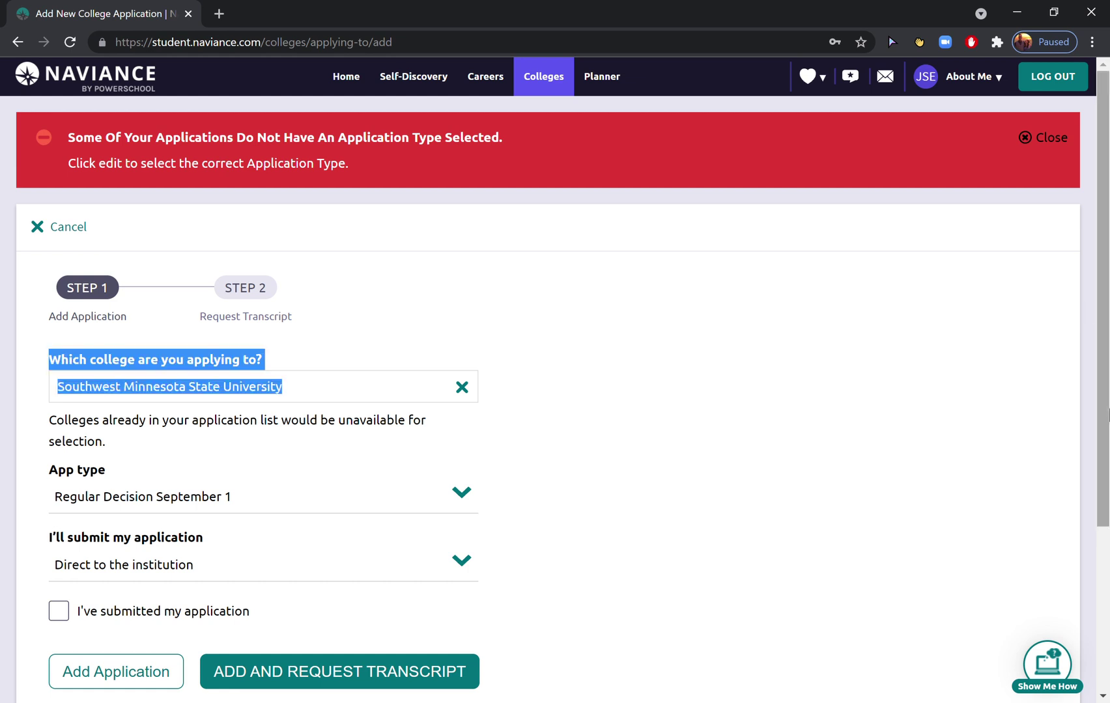
pyautogui.click(708, 372)
pyautogui.scroll(-3, 625, 339)
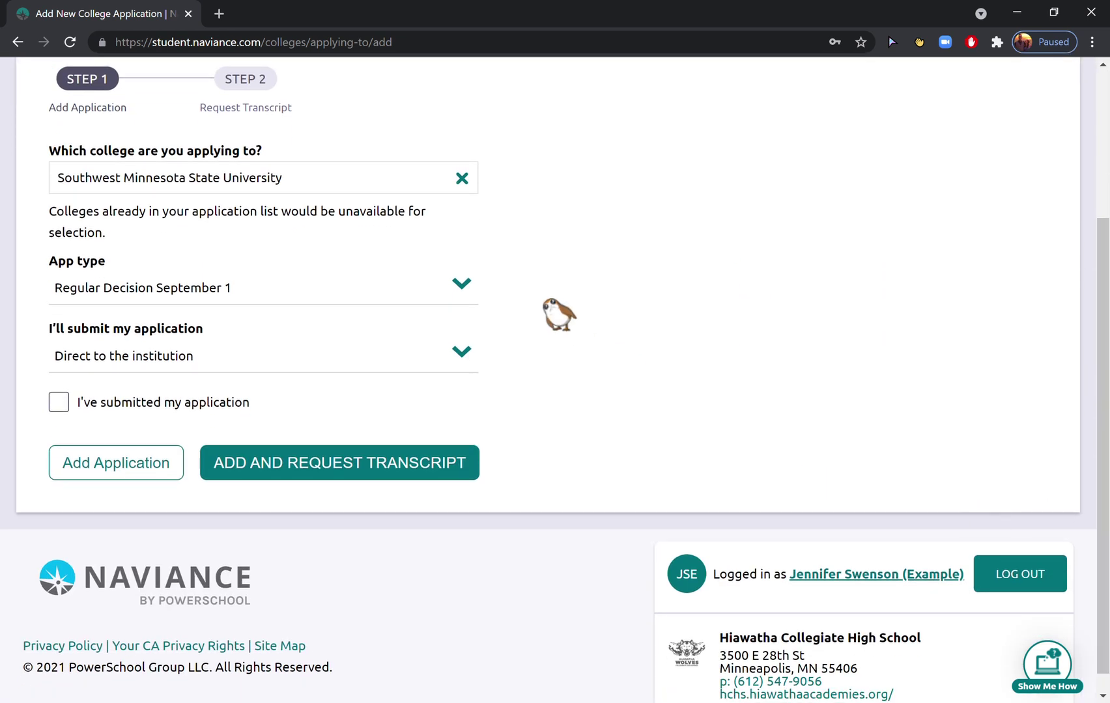
pyautogui.click(463, 282)
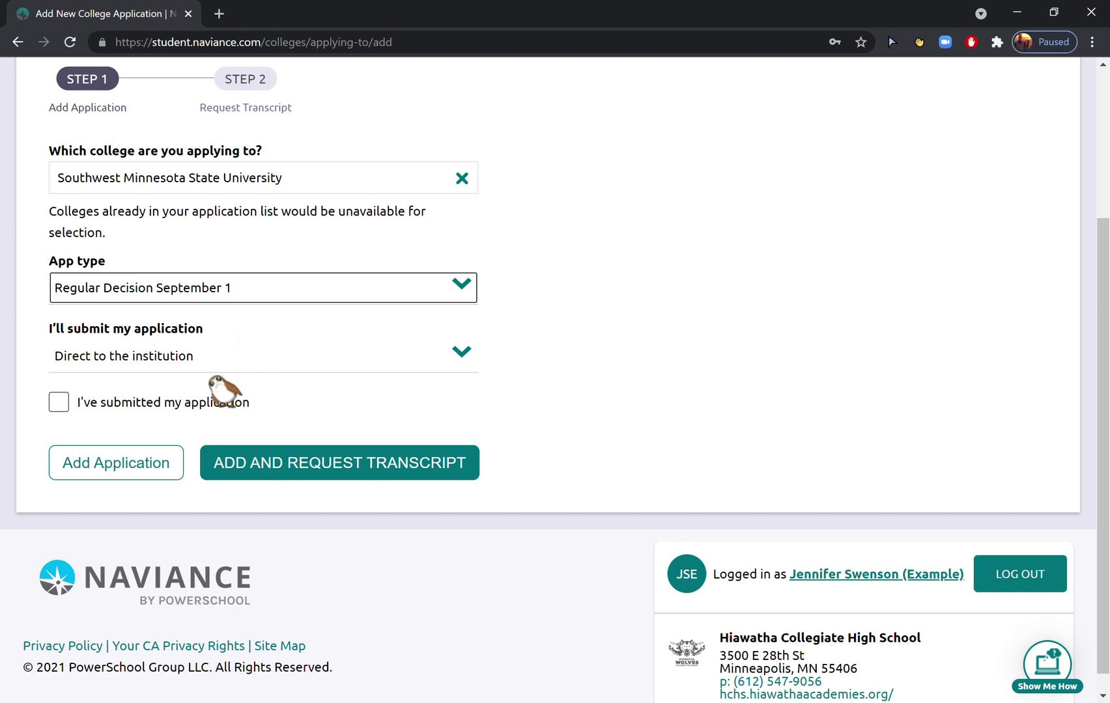
pyautogui.press('Tab')
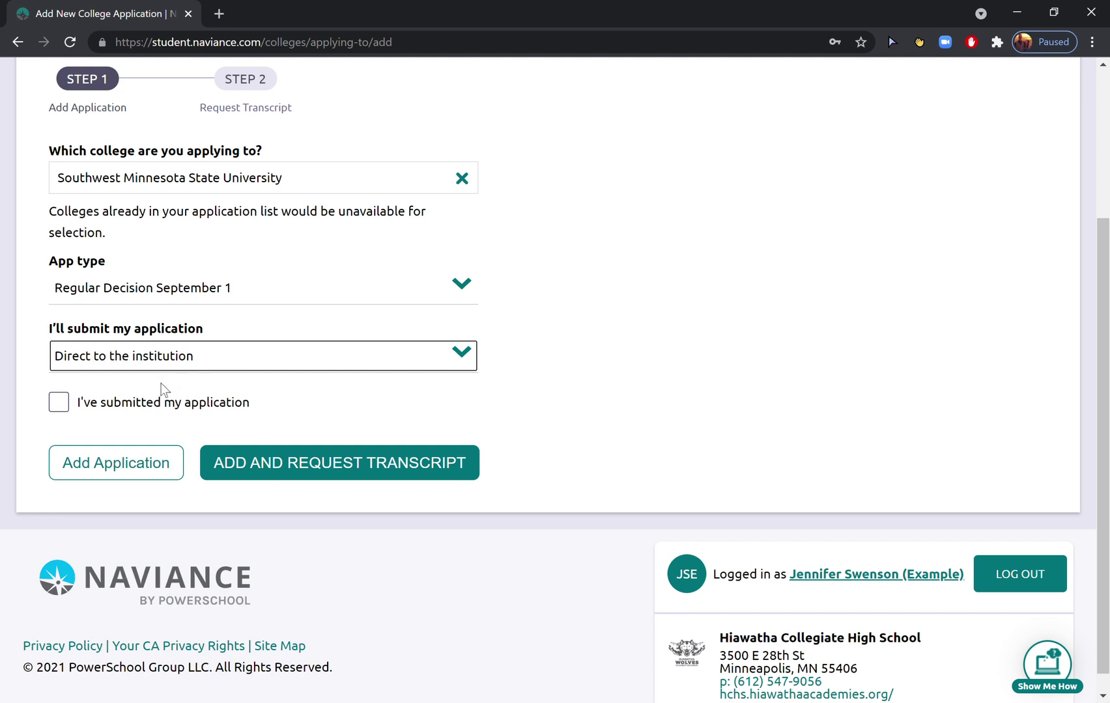
# Save the Southwest Minnesota State University application without requesting a transcript
pyautogui.click(148, 464)
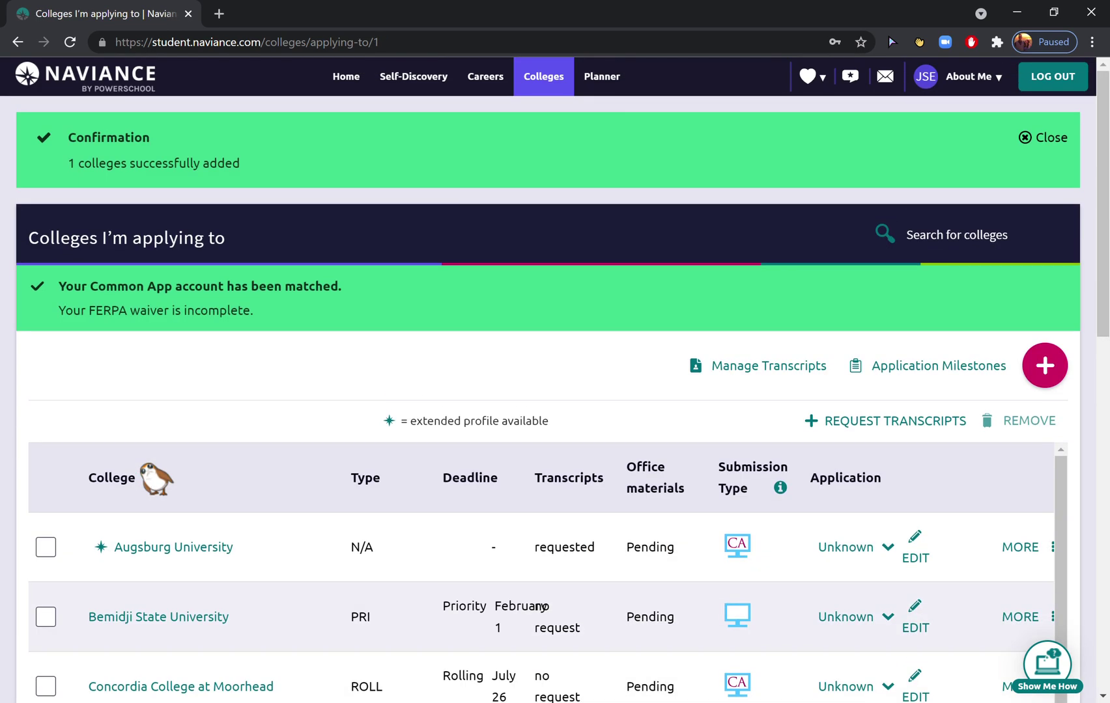
pyautogui.scroll(-2, 1104, 300)
pyautogui.scroll(-2, 1107, 301)
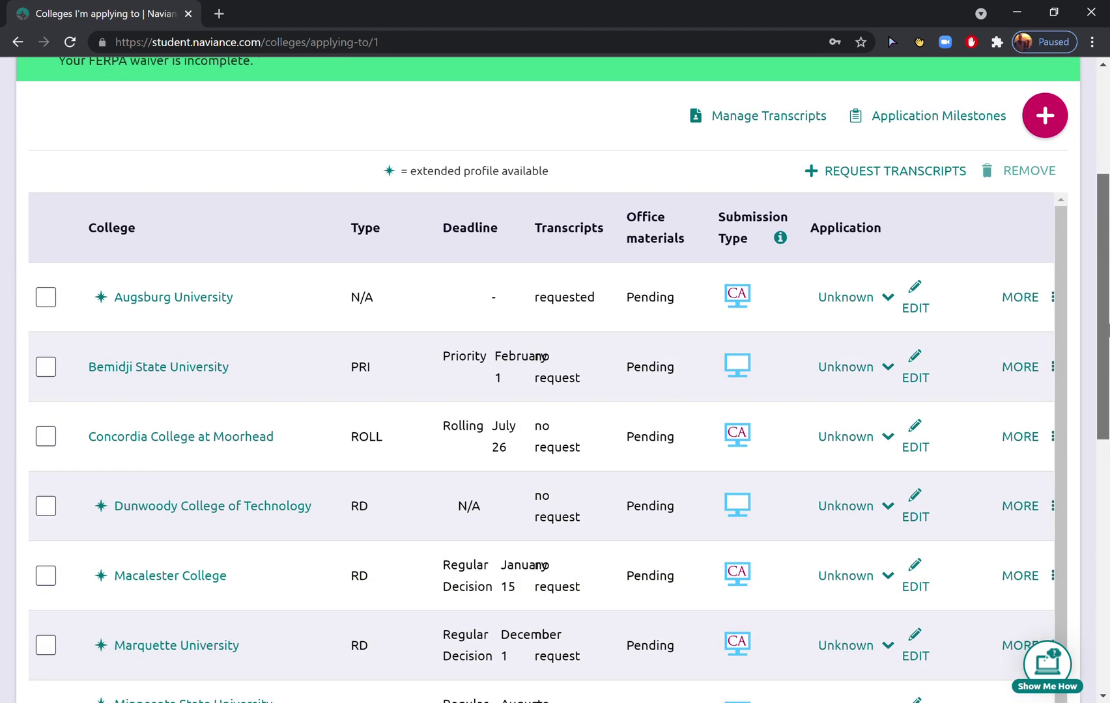
pyautogui.scroll(4, 1108, 225)
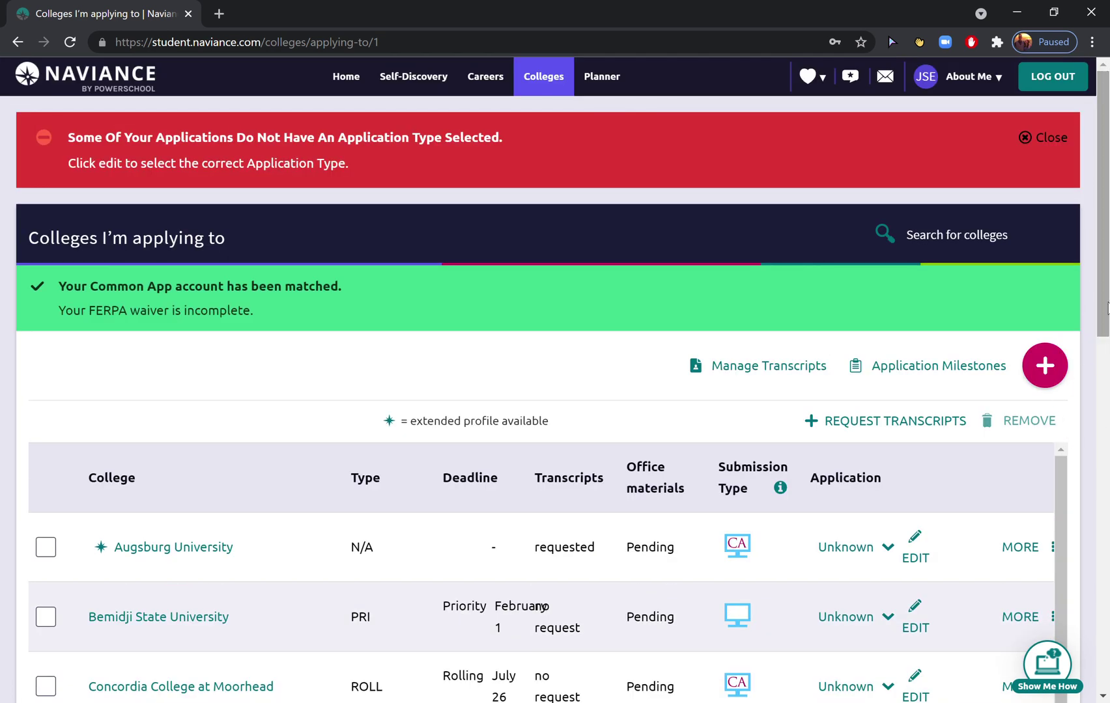
# Bring up the Colleges section menu in the top navigation
pyautogui.click(559, 83)
pyautogui.moveTo(1101, 273); pyautogui.dragTo(1107, 485)
pyautogui.scroll(10, 1071, 286)
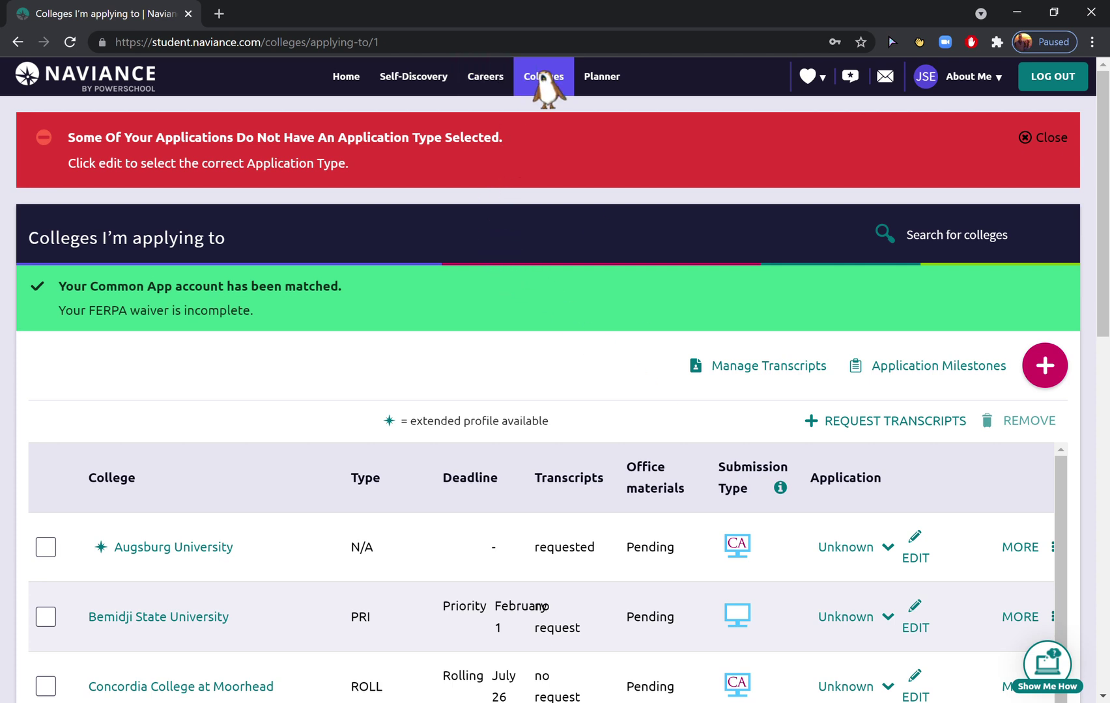
pyautogui.click(544, 77)
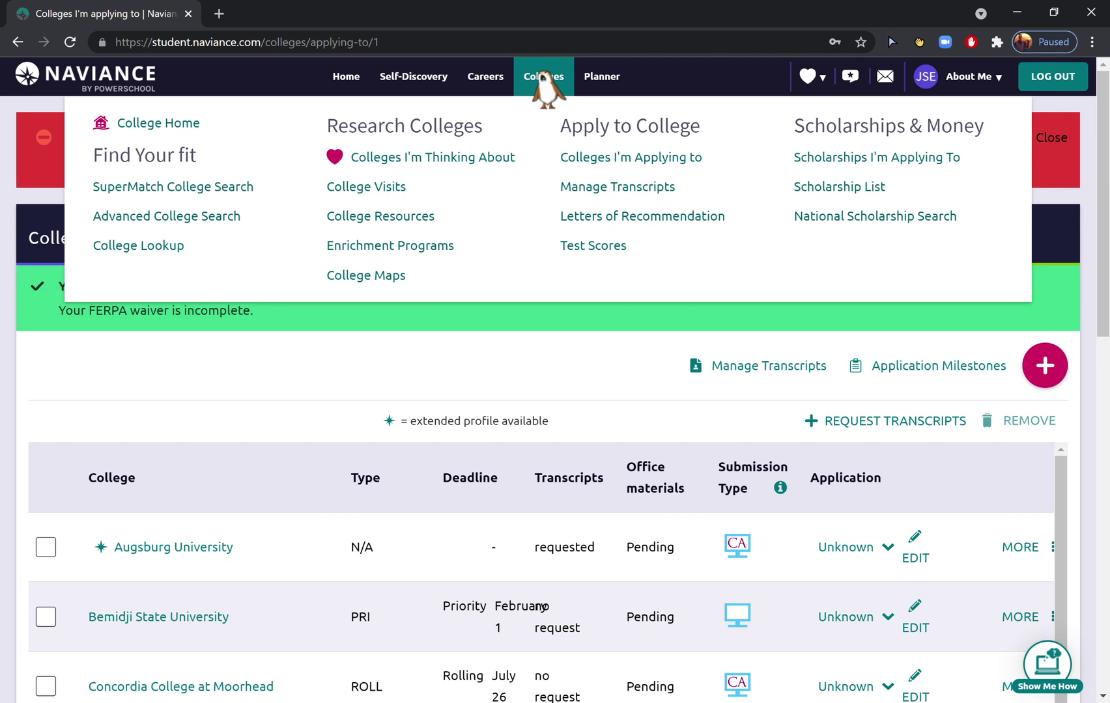
# Submit a recommendation letter request to the chosen teacher covering all eligible colleges
pyautogui.click(596, 215)
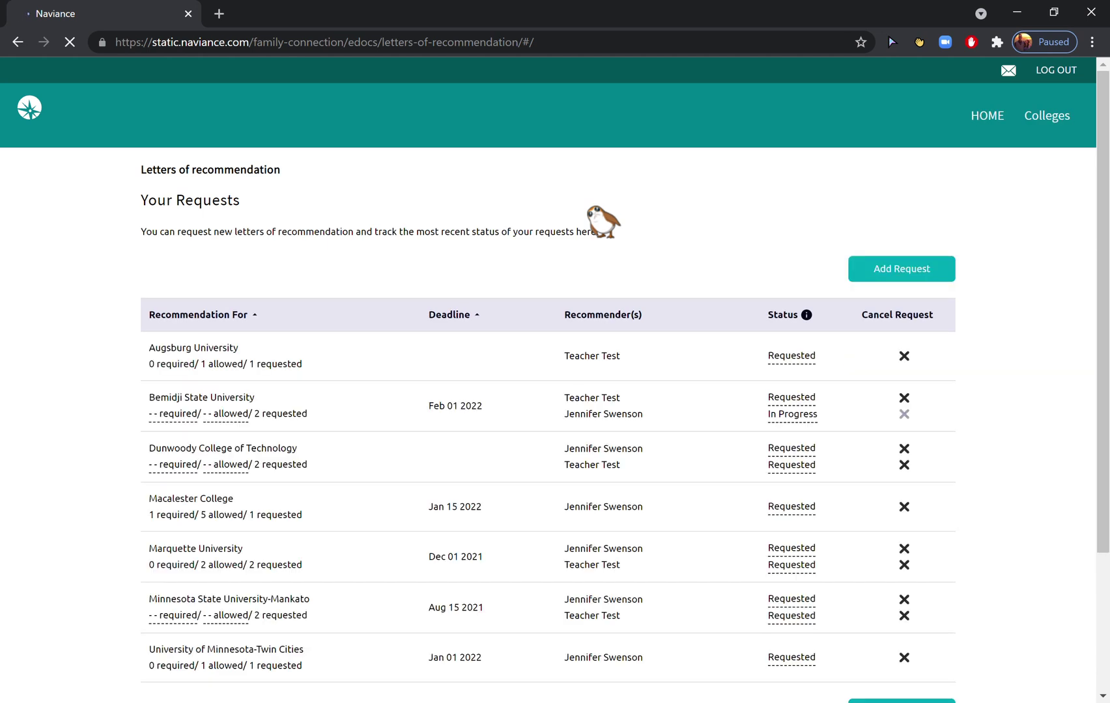
pyautogui.click(902, 273)
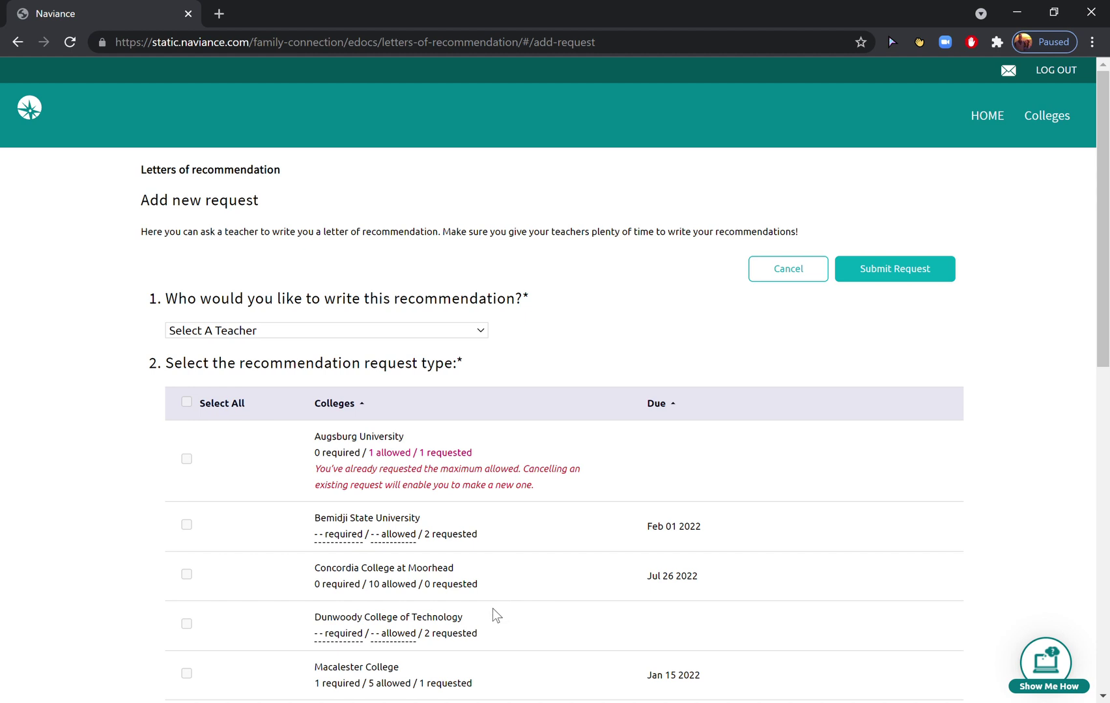
pyautogui.press('s')
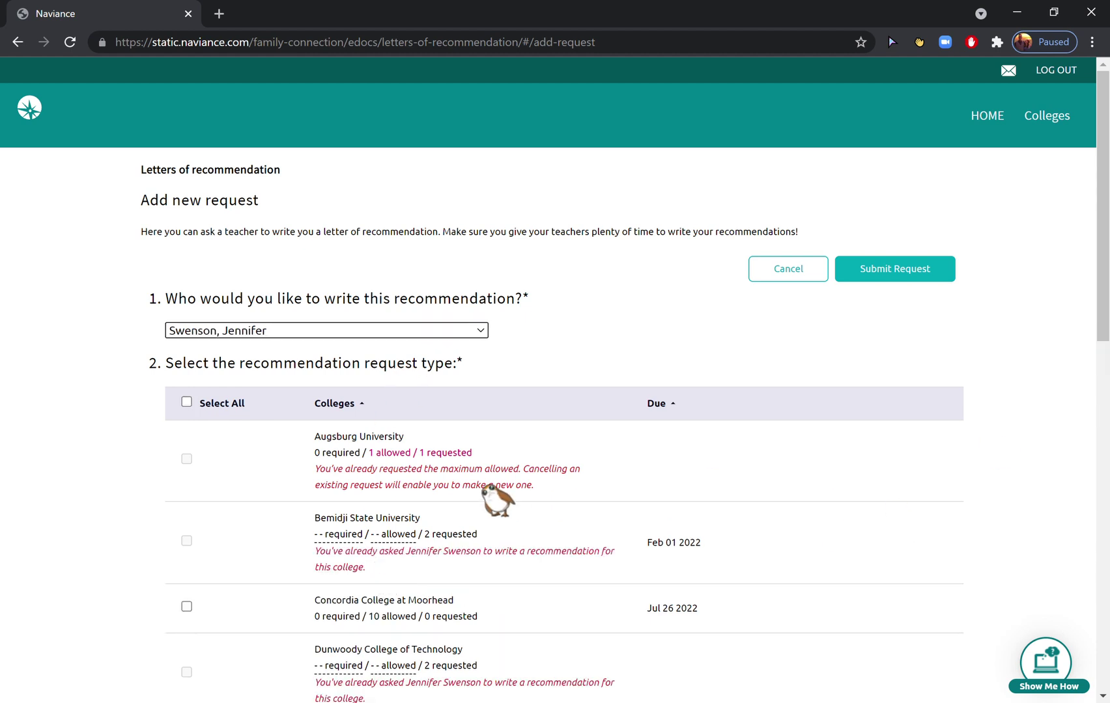
pyautogui.click(202, 404)
pyautogui.click(186, 402)
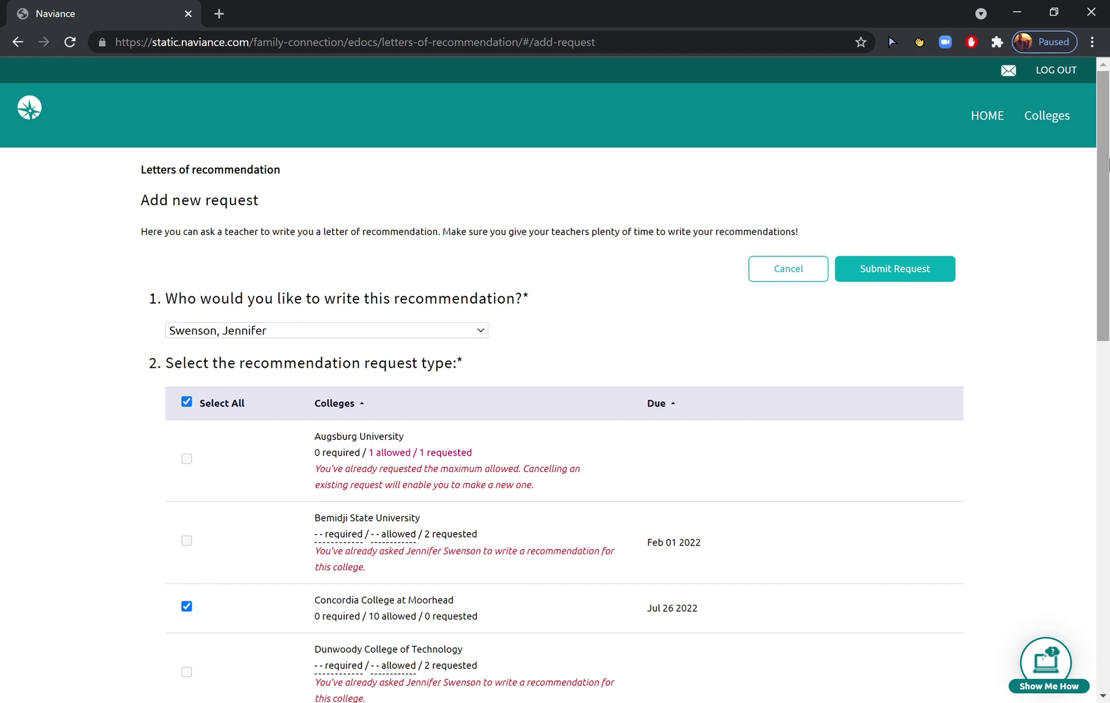
pyautogui.click(186, 402)
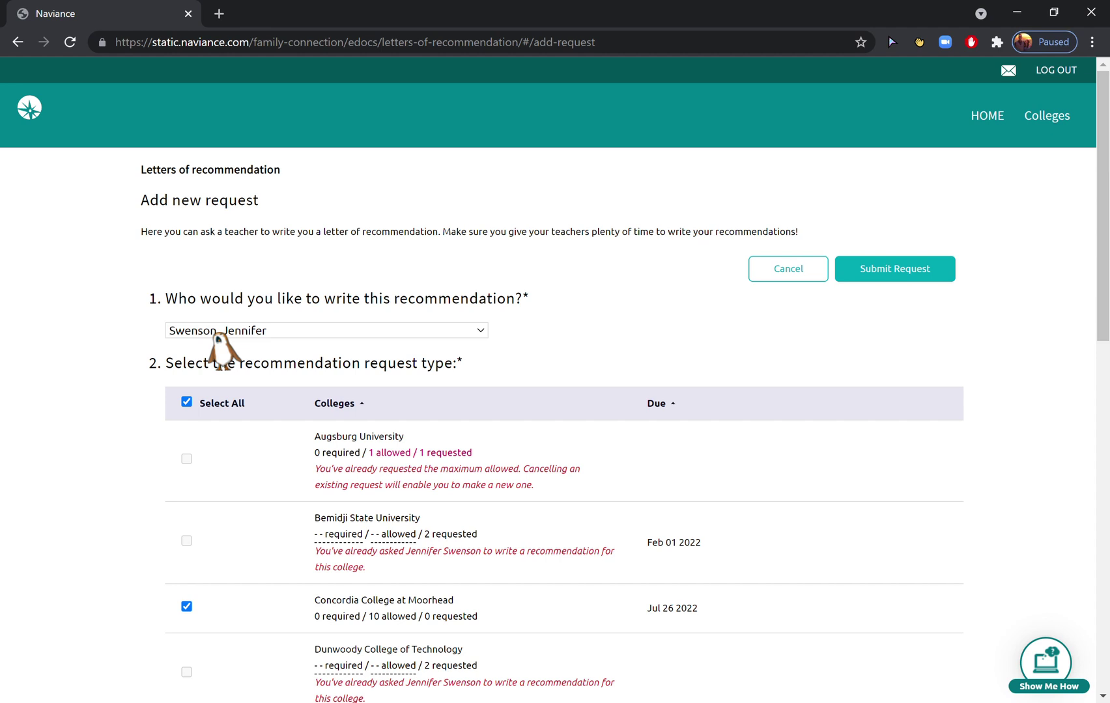
pyautogui.click(874, 272)
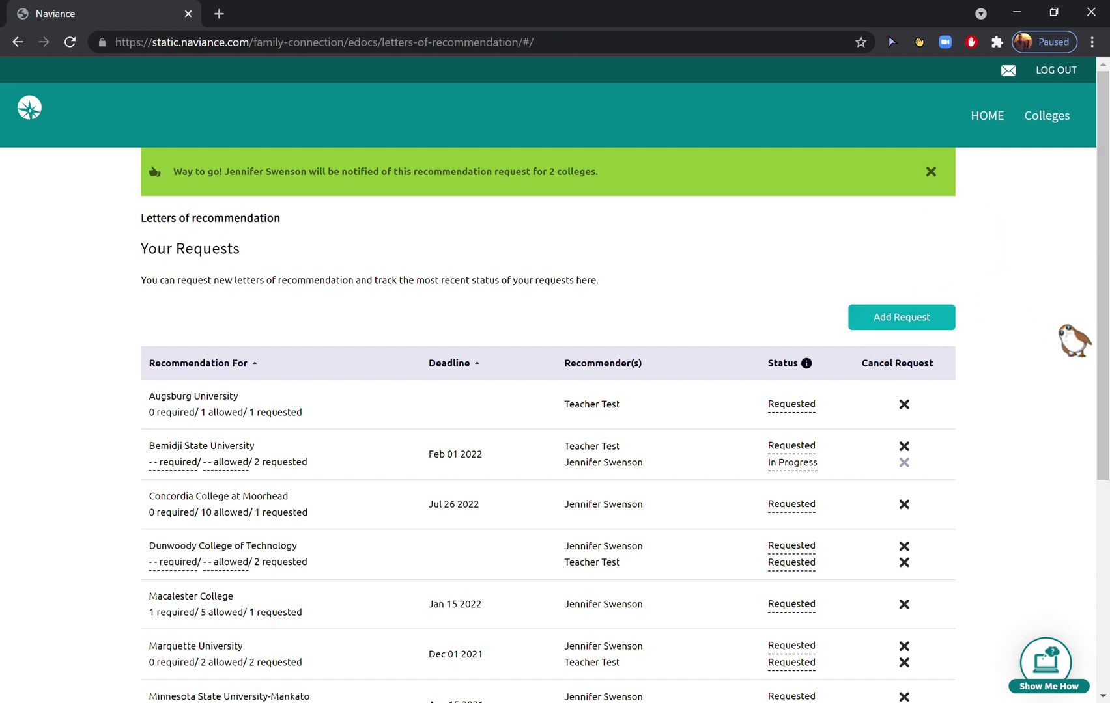
# Return via Home to the Colleges I'm Applying To list and close the Application Type warning
pyautogui.click(1000, 119)
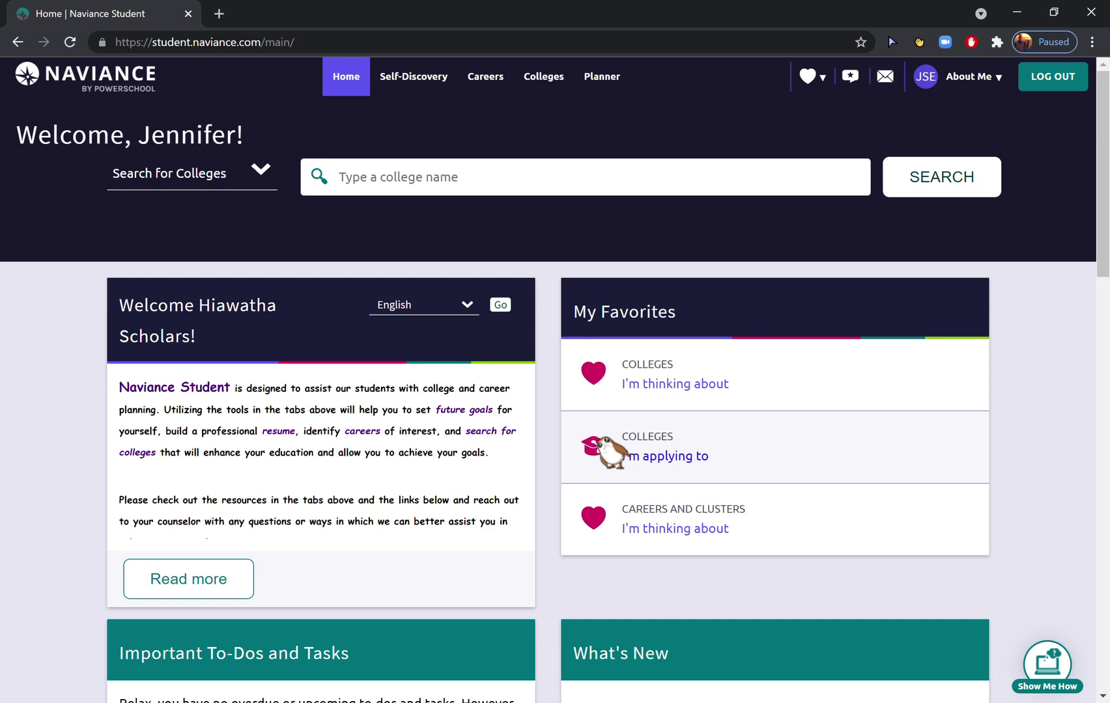
pyautogui.click(609, 450)
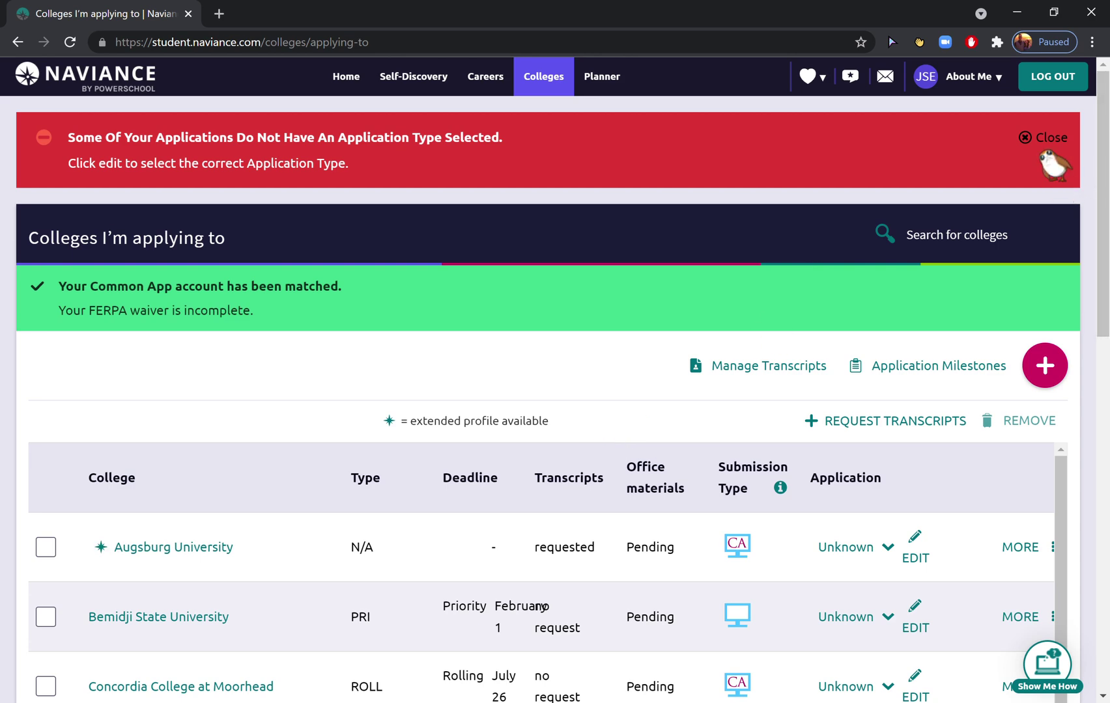
pyautogui.click(1030, 138)
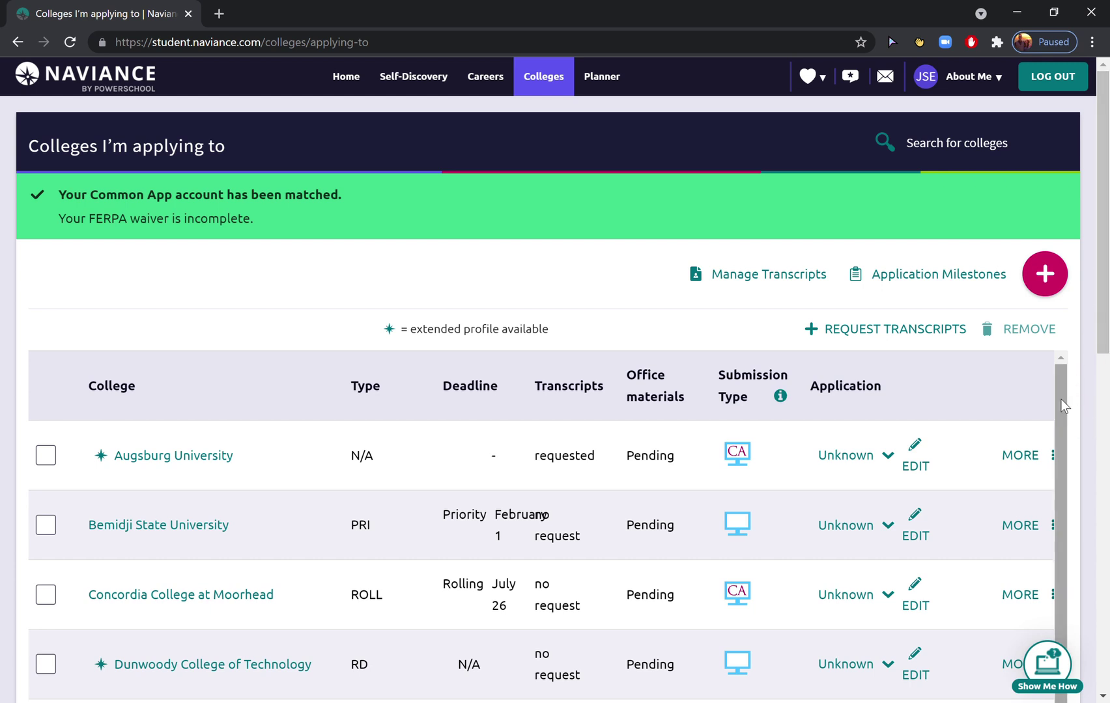
pyautogui.moveTo(1059, 398); pyautogui.dragTo(1080, 367)
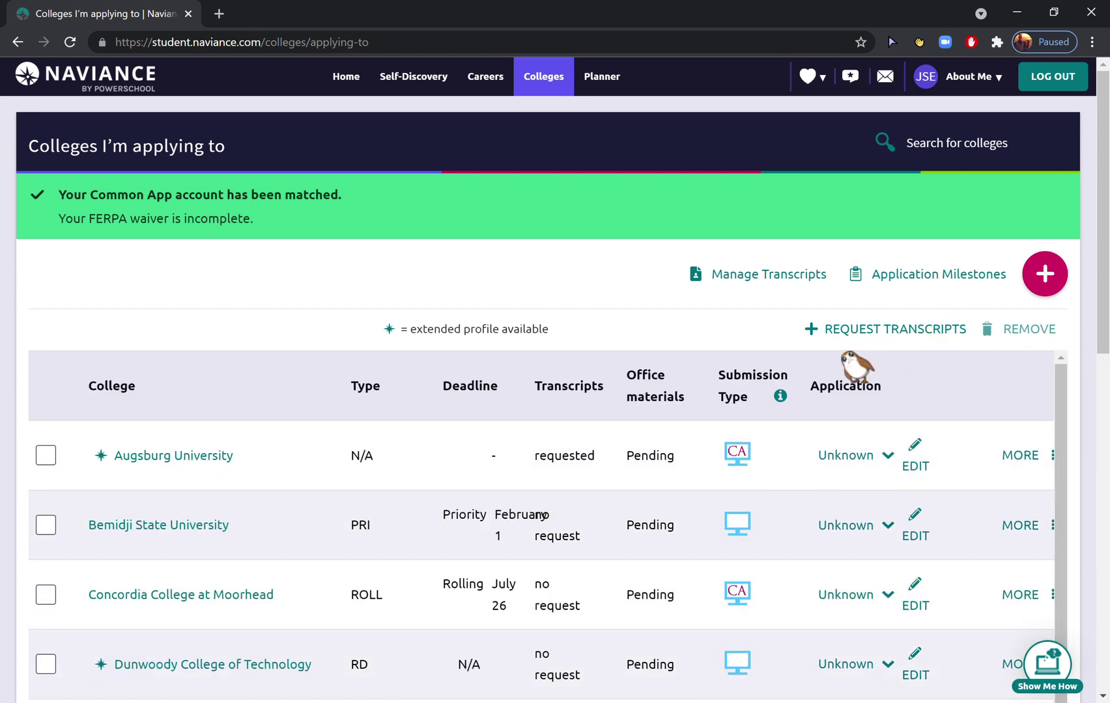
# Submit an Initial transcript request with Southwest Minnesota State University as the recipient
pyautogui.click(851, 329)
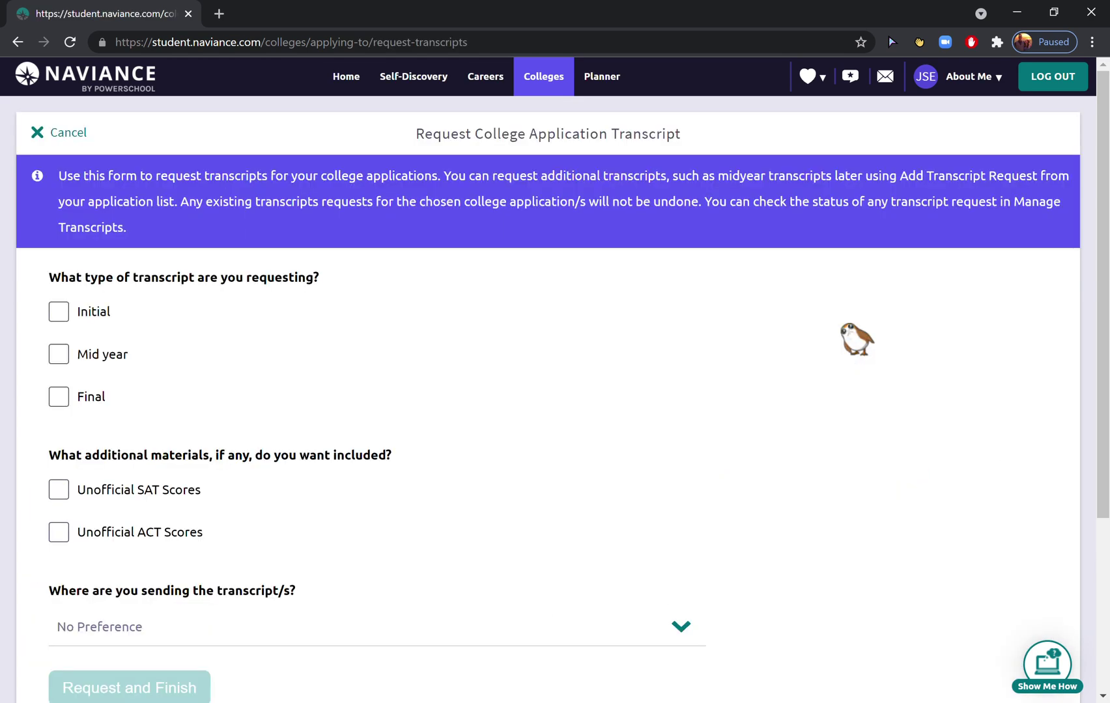
pyautogui.click(79, 311)
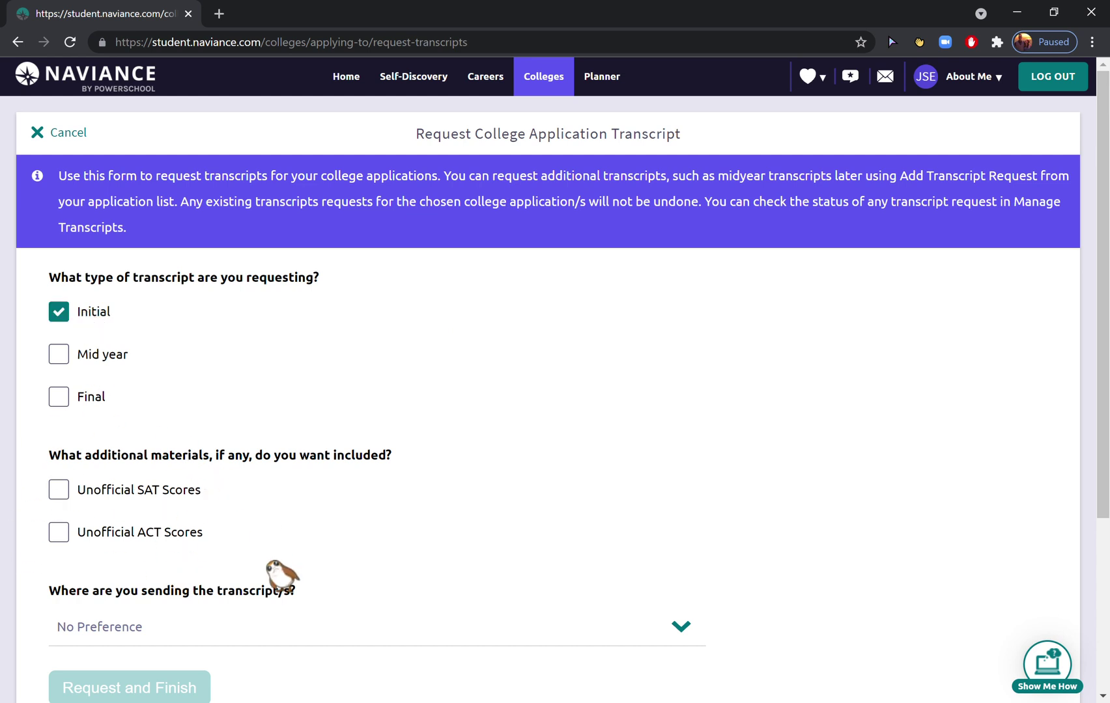
pyautogui.moveTo(1103, 336); pyautogui.dragTo(1103, 436)
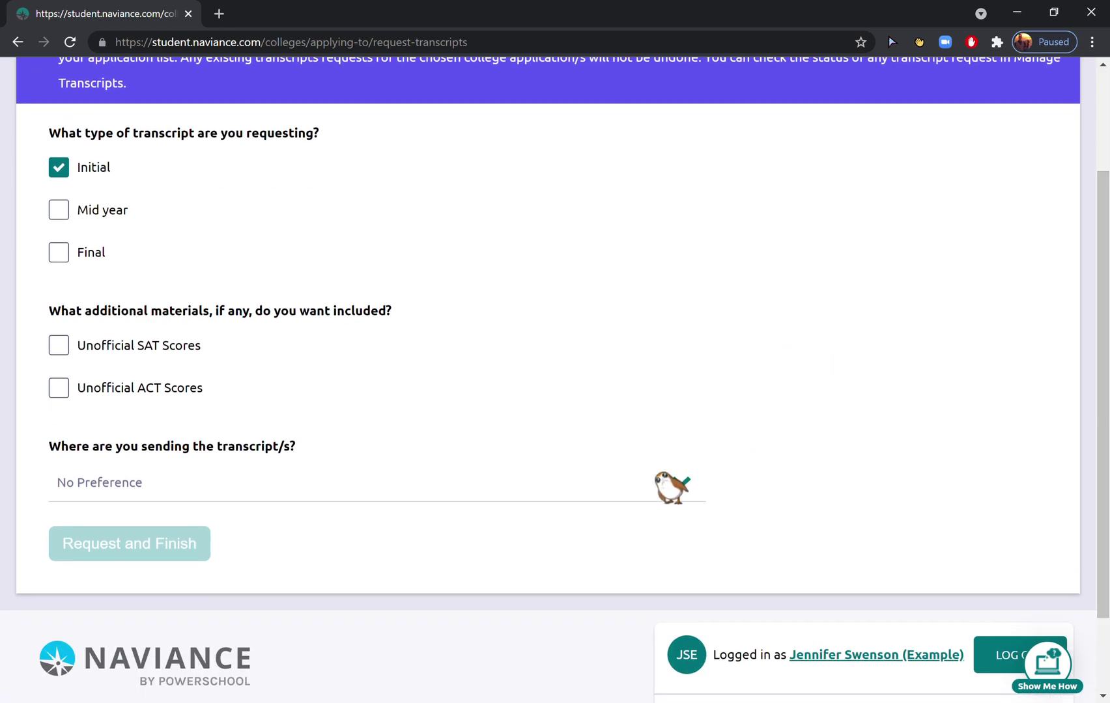
pyautogui.click(664, 484)
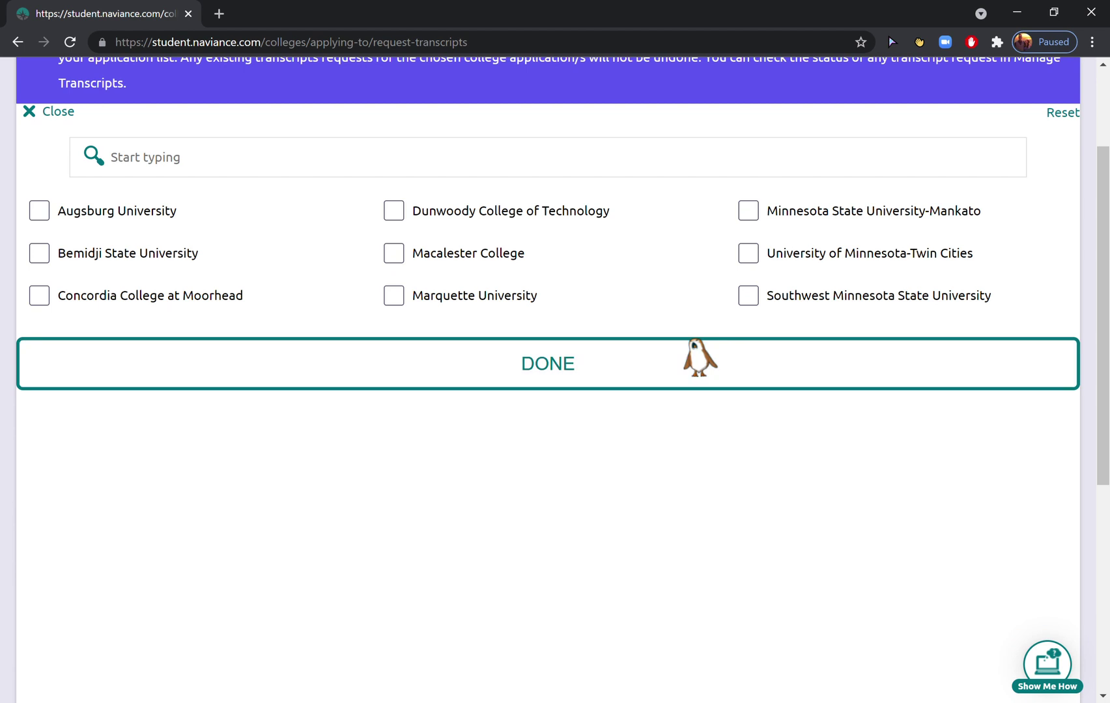
pyautogui.click(744, 297)
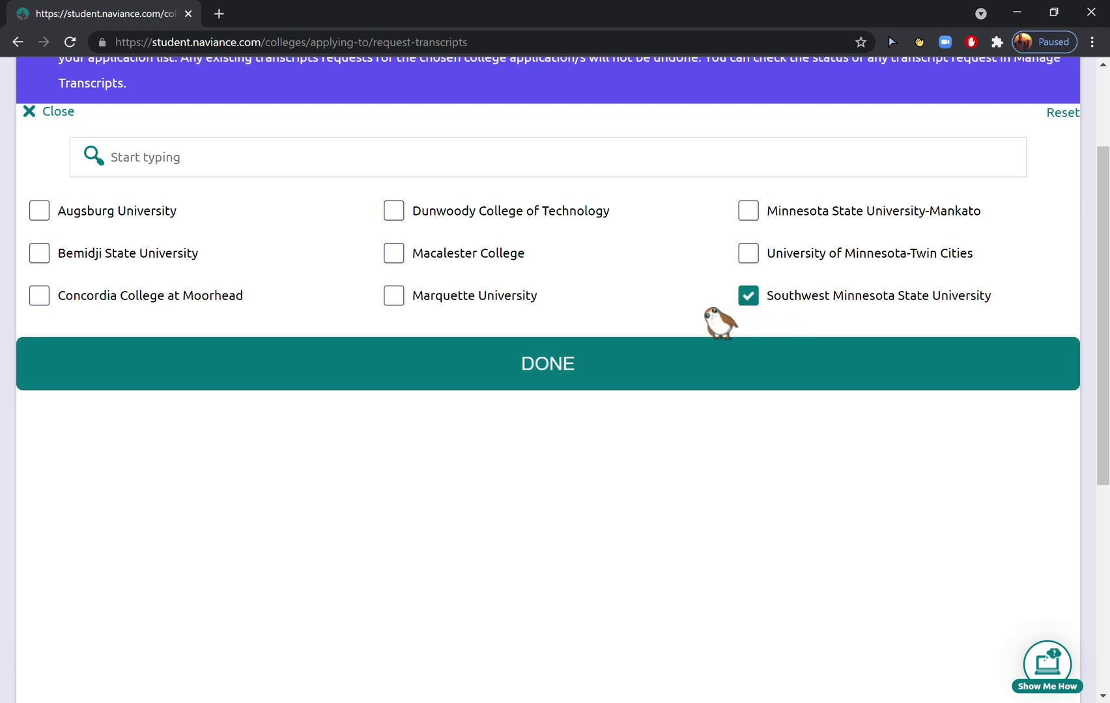
pyautogui.click(687, 357)
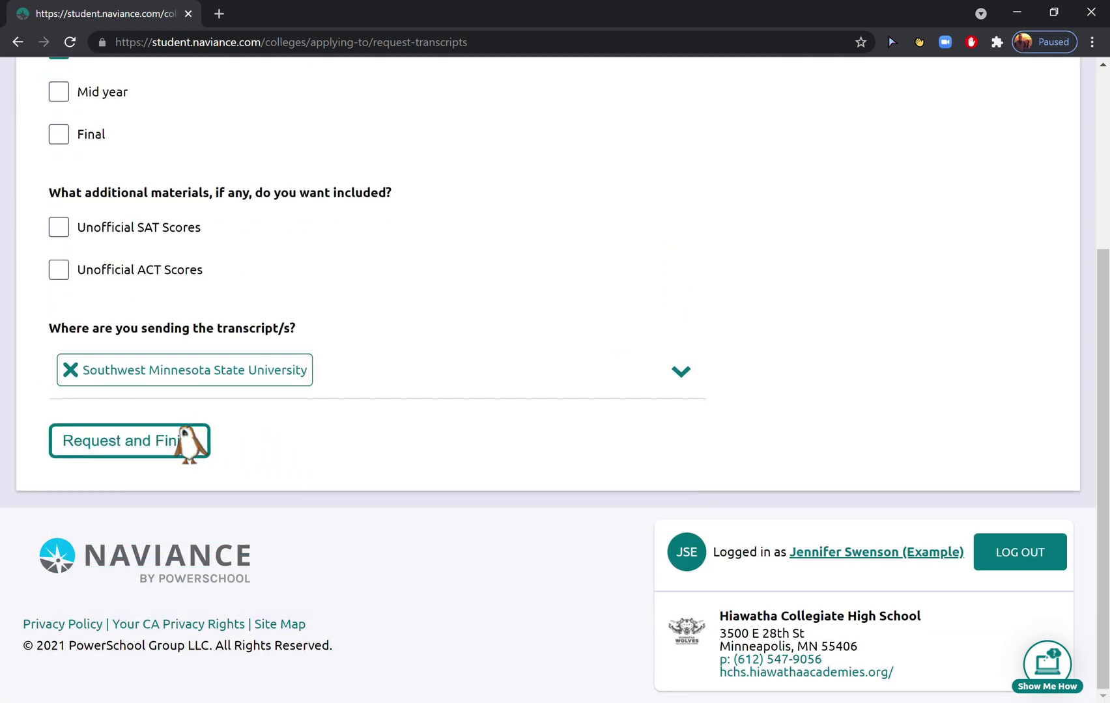
pyautogui.click(190, 444)
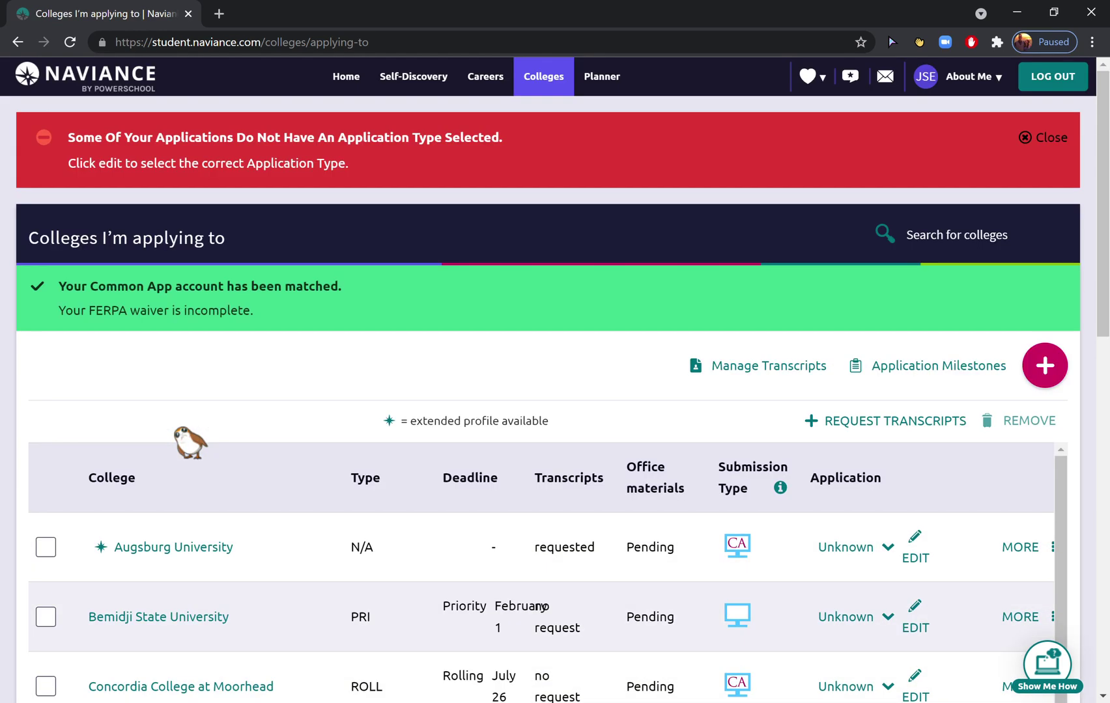